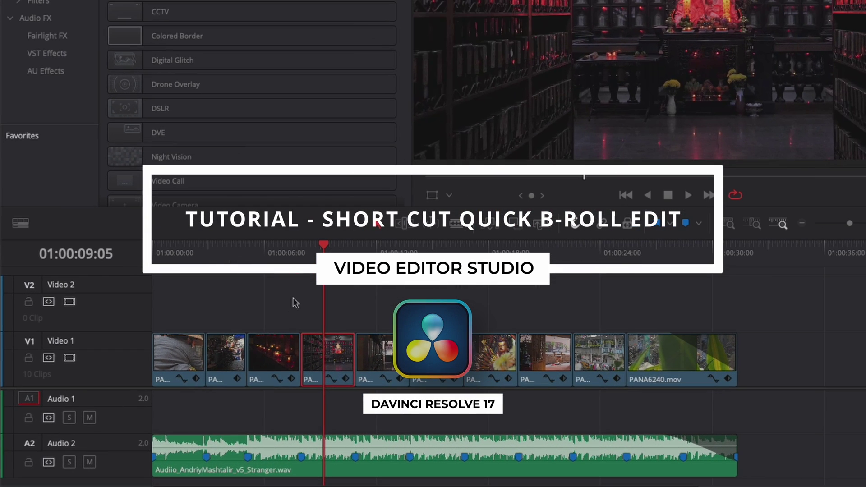
Swap the red temple clip with the candle clip before it, then shift it several slots later
{"action": "key", "text": "super+shift+comma"}
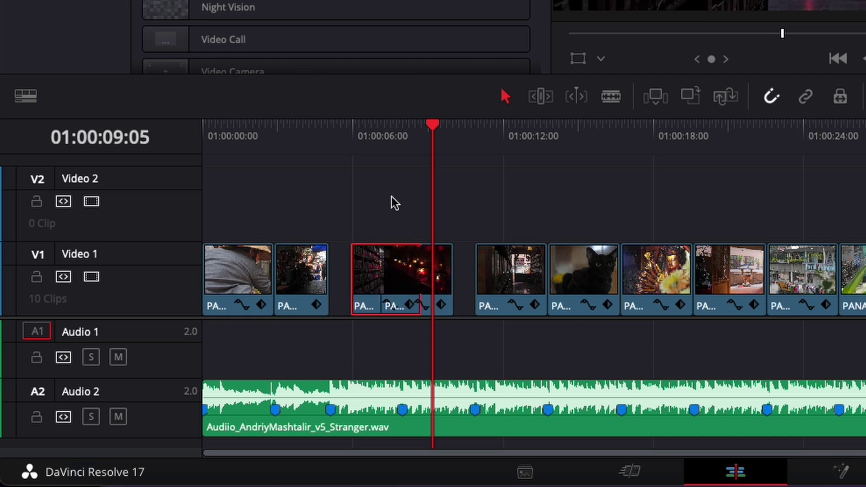
{"action": "key", "text": "super+shift+period"}
{"action": "key", "text": "super+shift+period"}
{"action": "key", "text": "super+shift+period"}
{"action": "key", "text": "super+shift+period"}
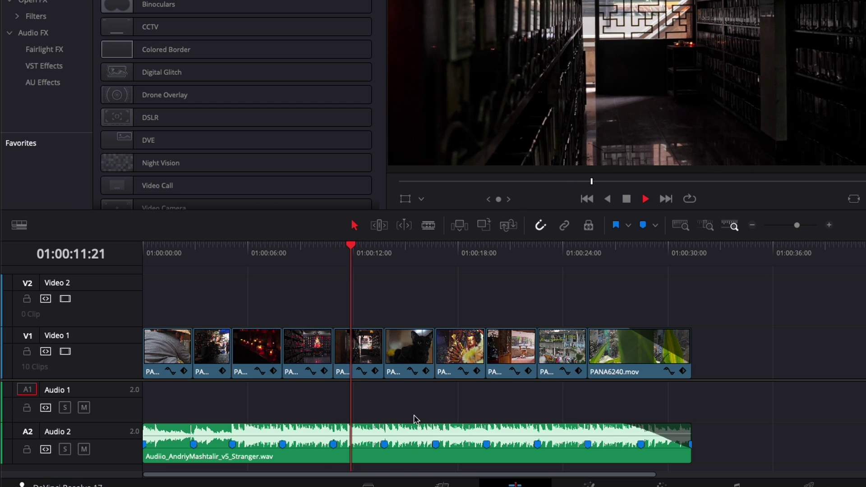
Stop playback and select the A2 music clip at Marker 2 (00:00:03:15)
{"action": "key", "text": "space"}
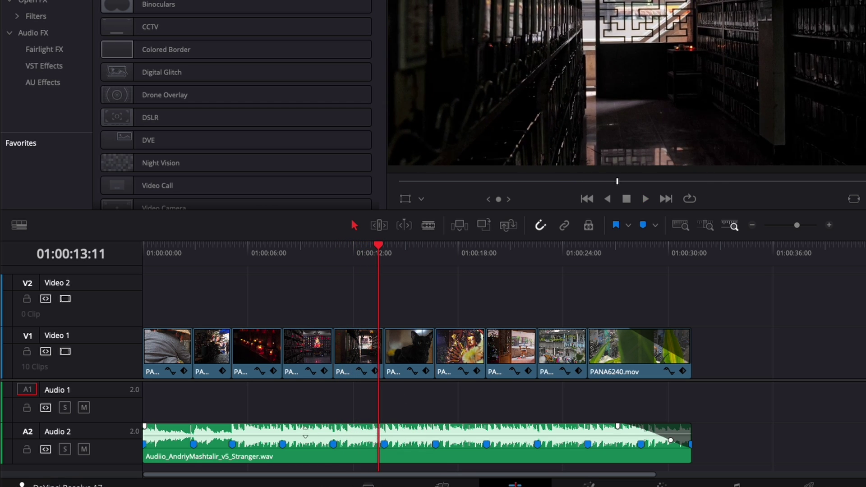
{"action": "left_click", "coordinate": [195, 443]}
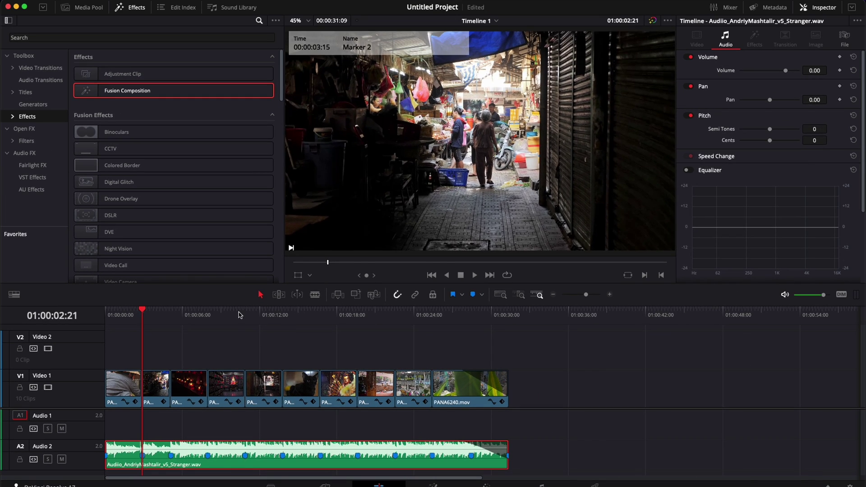
Move the candle clip out via Video 2 so the temple clip plays before it, then enable loop playback
{"action": "mouse_move", "coordinate": [239, 314]}
{"action": "left_mouse_down"}
{"action": "mouse_move", "coordinate": [300, 325]}
{"action": "mouse_move", "coordinate": [211, 334]}
{"action": "mouse_move", "coordinate": [299, 343]}
{"action": "mouse_move", "coordinate": [116, 356]}
{"action": "mouse_move", "coordinate": [473, 381]}
{"action": "mouse_move", "coordinate": [190, 380]}
{"action": "left_mouse_up"}
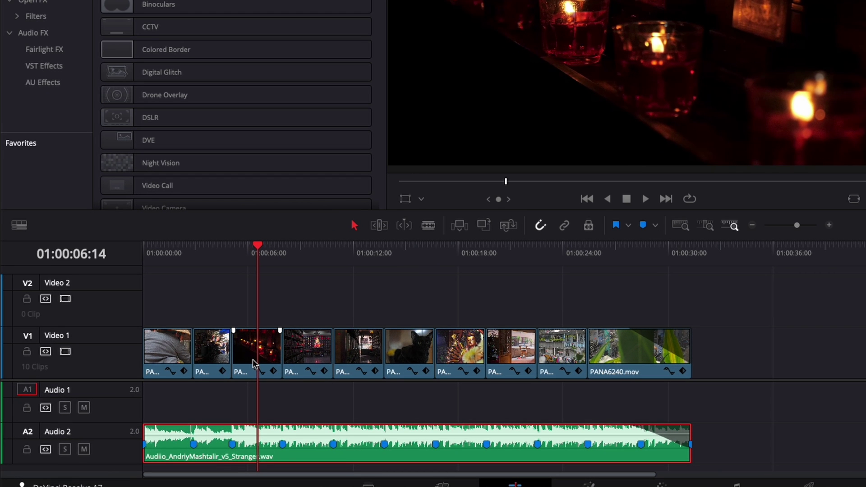
{"action": "left_click_drag", "start_coordinate": [262, 358], "coordinate": [310, 295]}
{"action": "left_click_drag", "start_coordinate": [310, 351], "coordinate": [258, 351]}
{"action": "left_click_drag", "start_coordinate": [299, 302], "coordinate": [299, 343]}
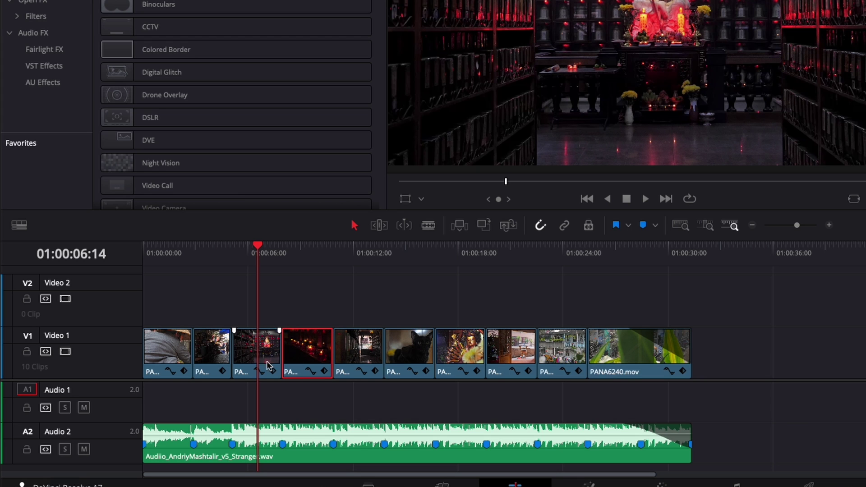
{"action": "left_click", "coordinate": [231, 278]}
{"action": "key", "text": "ctrl+slash"}
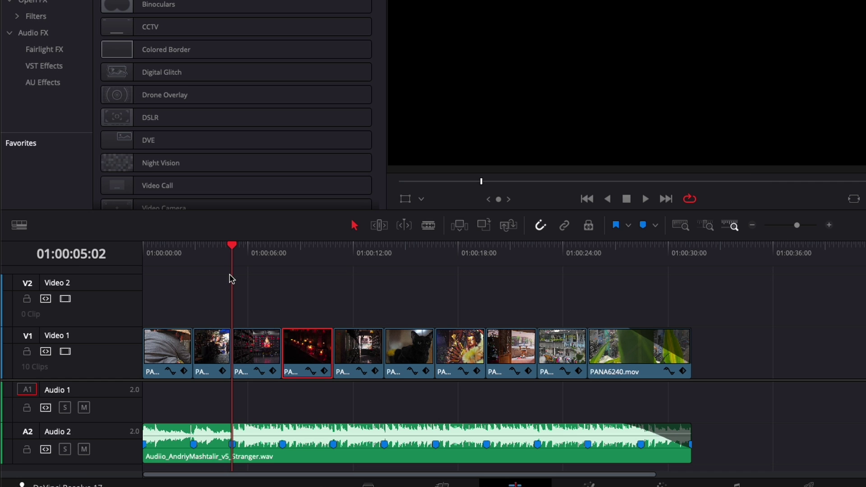
Play from 01:00:04:09, then lift the candle clip and undo back to the original order
{"action": "left_click", "coordinate": [221, 251]}
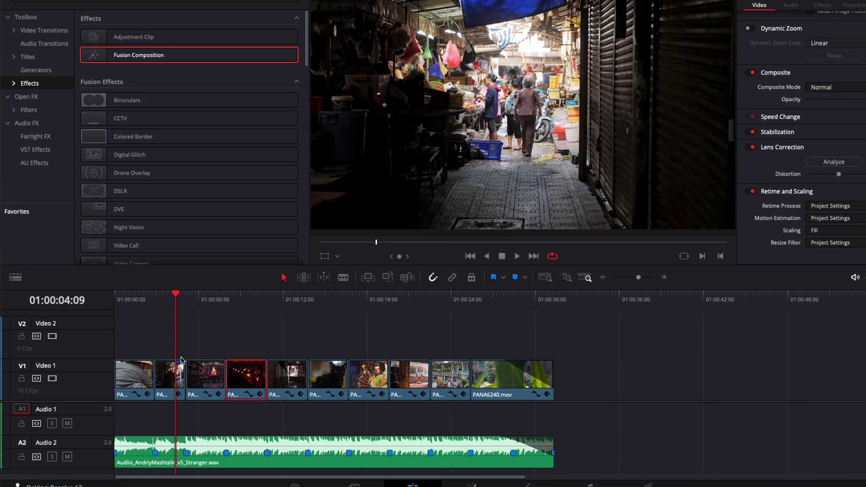
{"action": "key", "text": "space"}
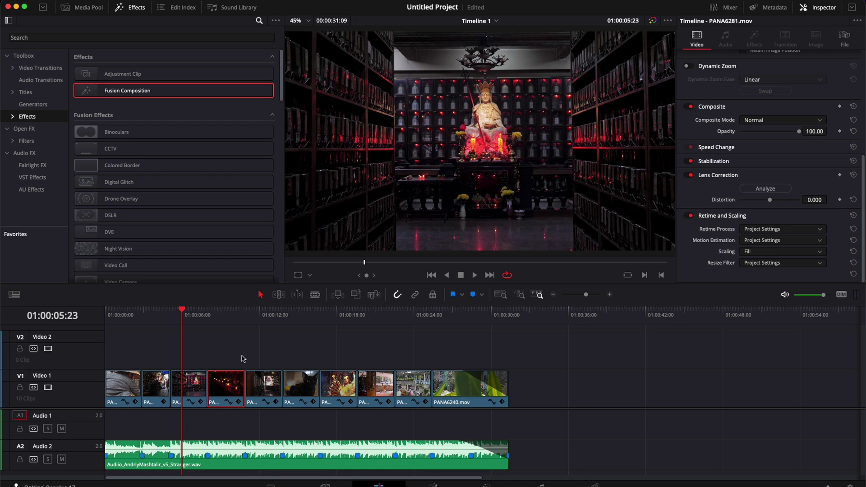
{"action": "left_click_drag", "start_coordinate": [226, 384], "coordinate": [214, 347]}
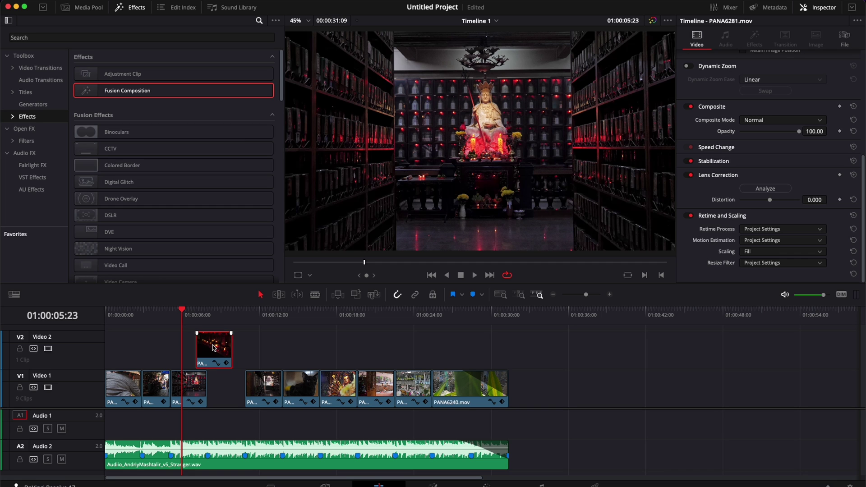
{"action": "left_click_drag", "start_coordinate": [214, 347], "coordinate": [213, 348]}
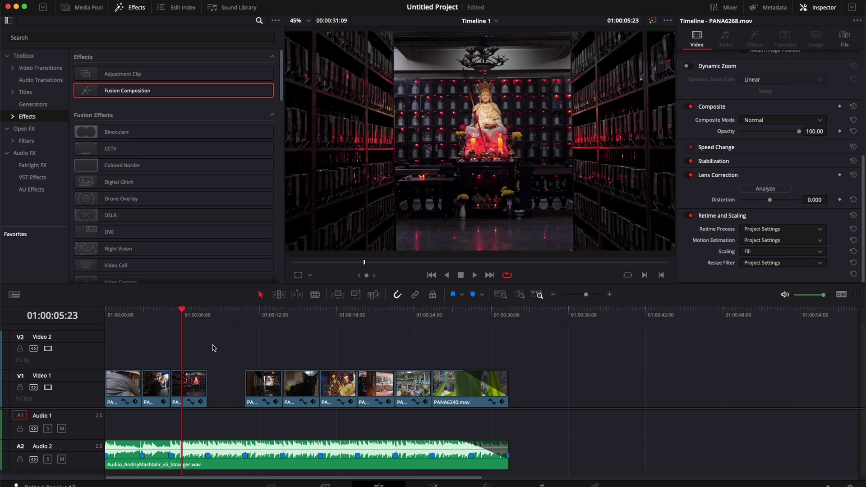
{"action": "key", "text": "ctrl+z"}
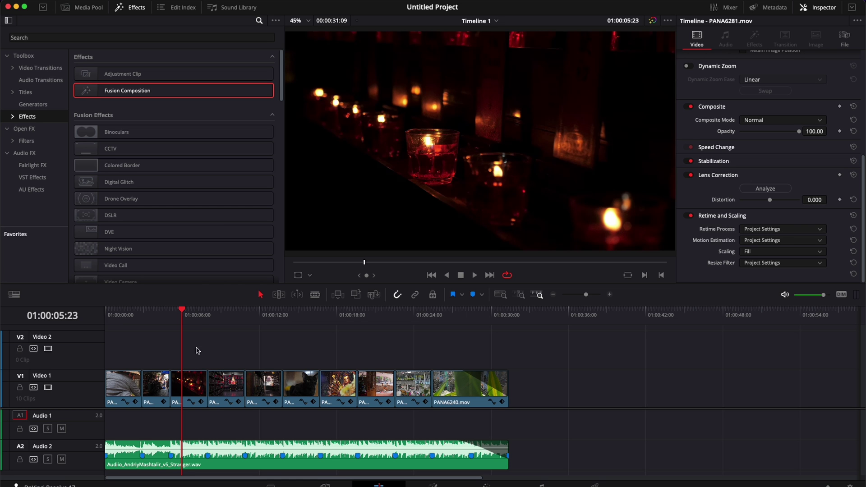
{"action": "left_click_drag", "start_coordinate": [190, 330], "coordinate": [289, 335]}
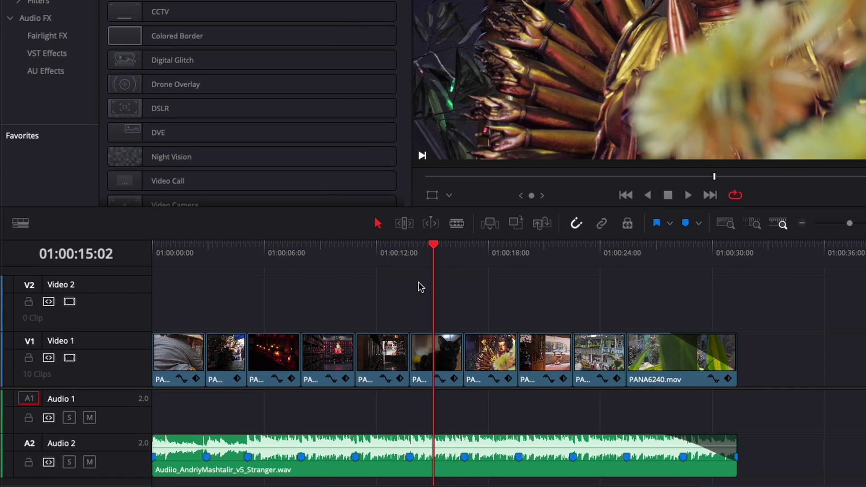
{"action": "left_click_drag", "start_coordinate": [419, 286], "coordinate": [320, 312]}
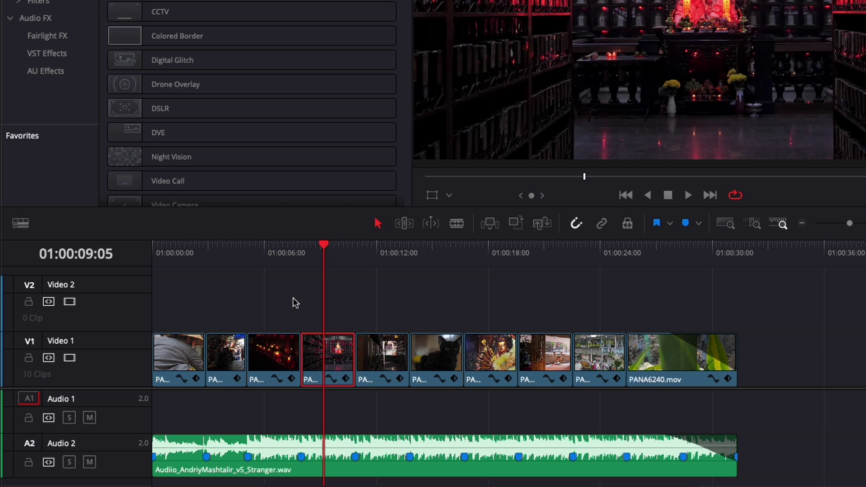
{"action": "key", "text": "shift"}
{"action": "key", "text": "shift+super+comma"}
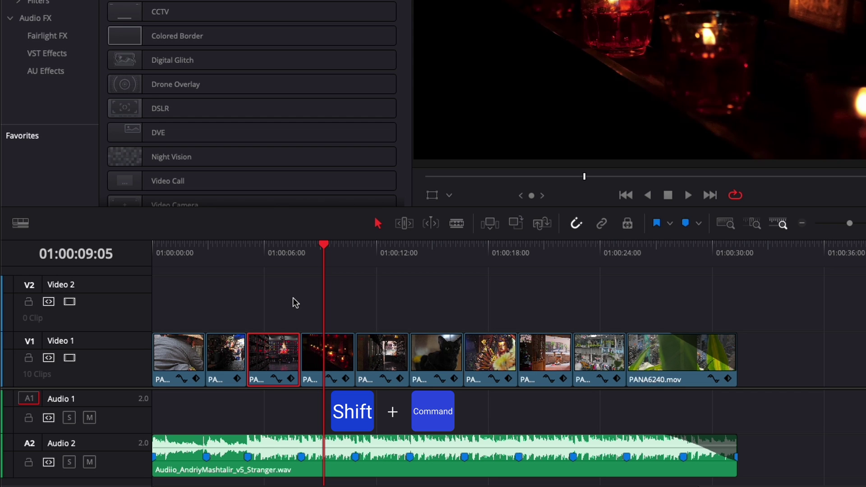
{"action": "key", "text": "shift+super+period"}
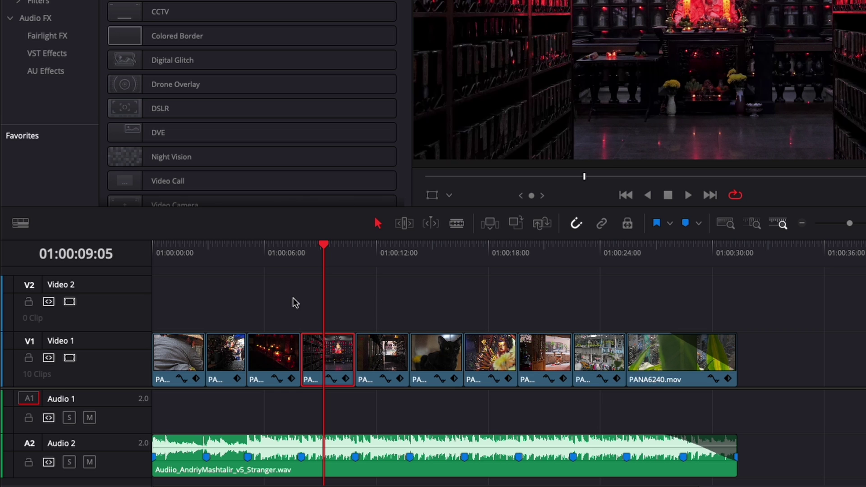
{"action": "left_click_drag", "start_coordinate": [385, 255], "coordinate": [412, 277]}
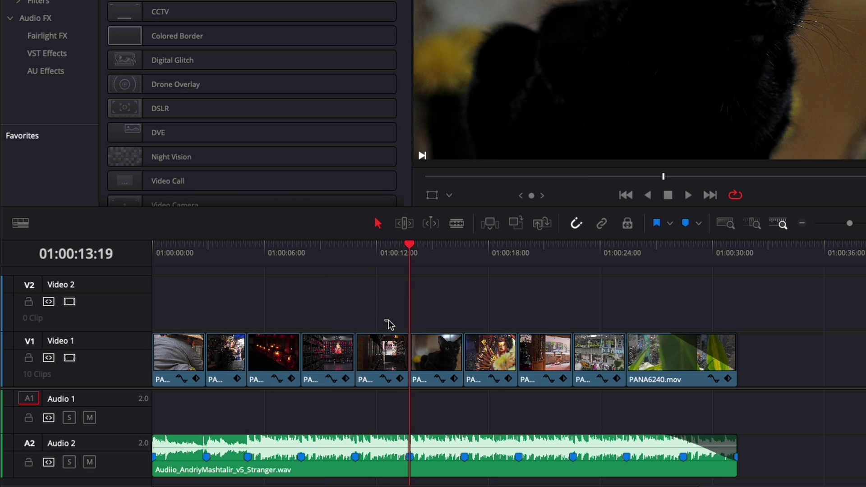
{"action": "left_click_drag", "start_coordinate": [384, 320], "coordinate": [499, 368]}
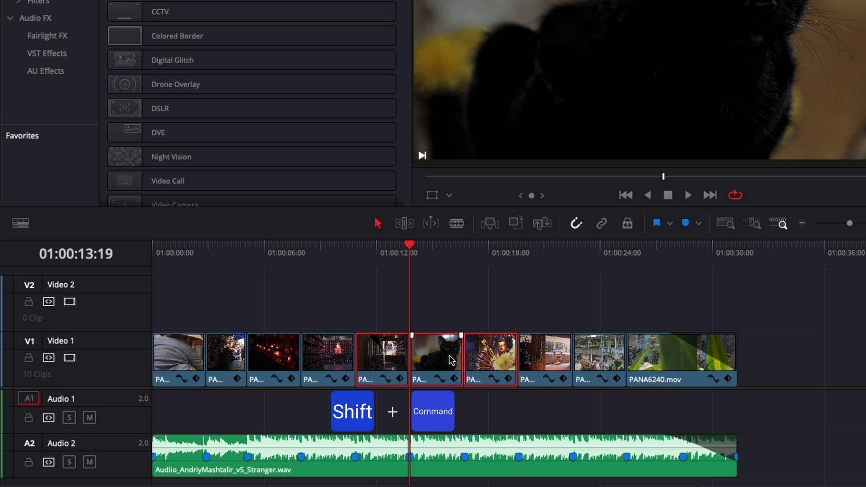
{"action": "key", "text": "shift+super+comma"}
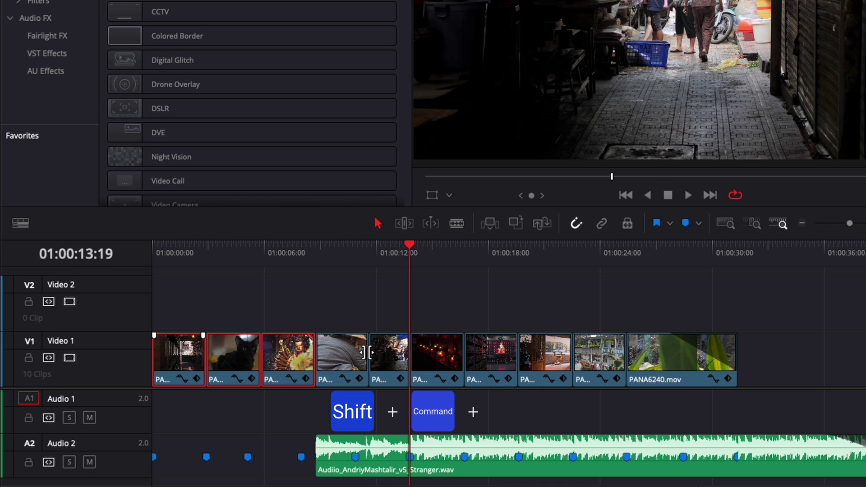
{"action": "key", "text": "shift+super+period"}
{"action": "key", "text": "shift+super+period"}
{"action": "key", "text": "shift+super+period"}
{"action": "key", "text": "shift+super+period"}
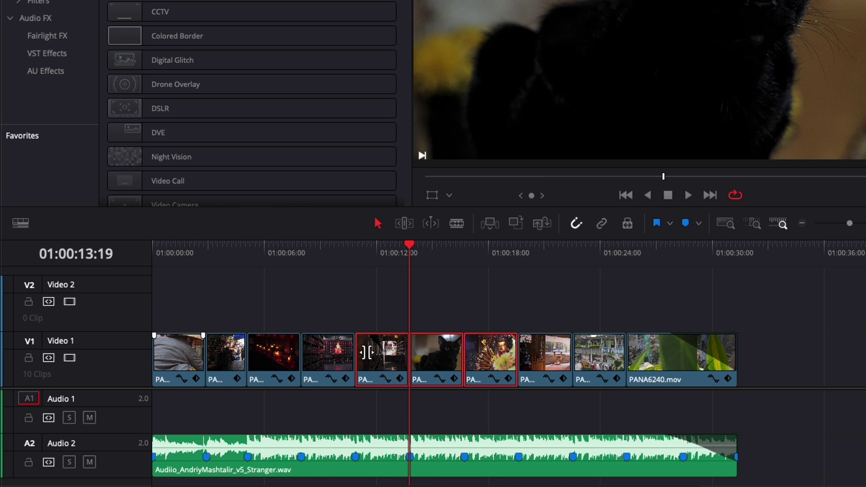
Deselect the three clips, select the edit point after the shop clip, and play from the timeline start
{"action": "left_click", "coordinate": [300, 253]}
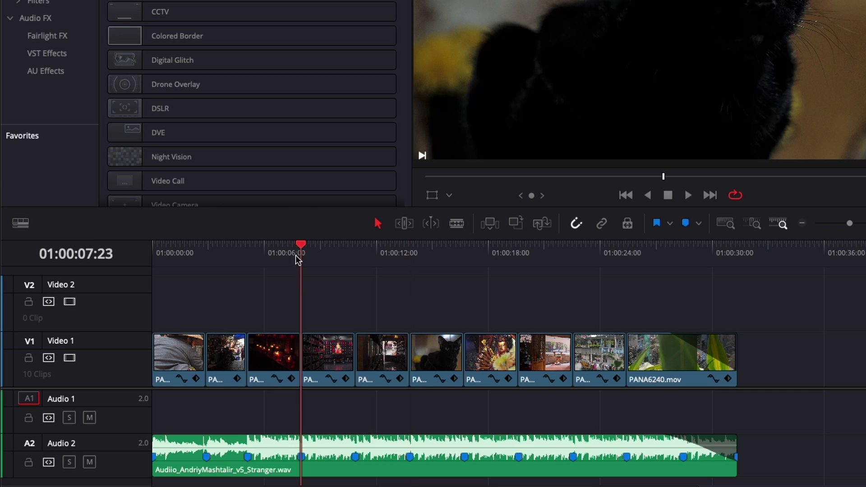
{"action": "left_click", "coordinate": [409, 252]}
{"action": "left_click", "coordinate": [427, 252]}
{"action": "key", "text": "Up"}
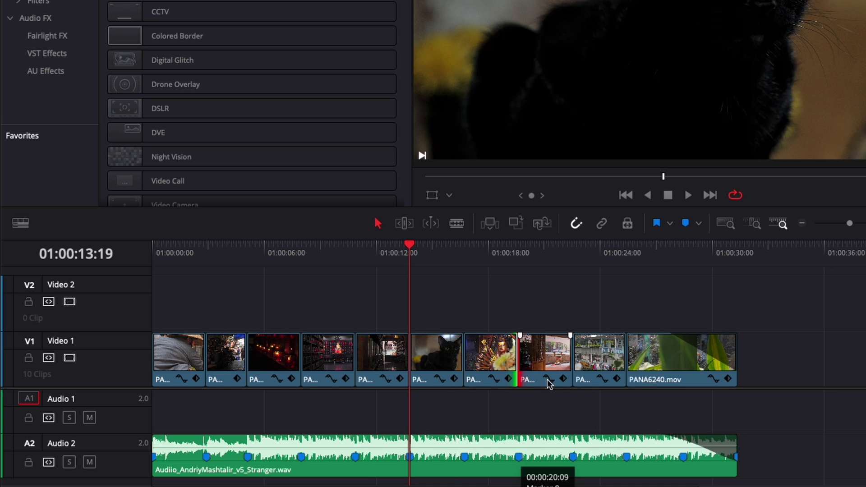
{"action": "left_click", "coordinate": [572, 356]}
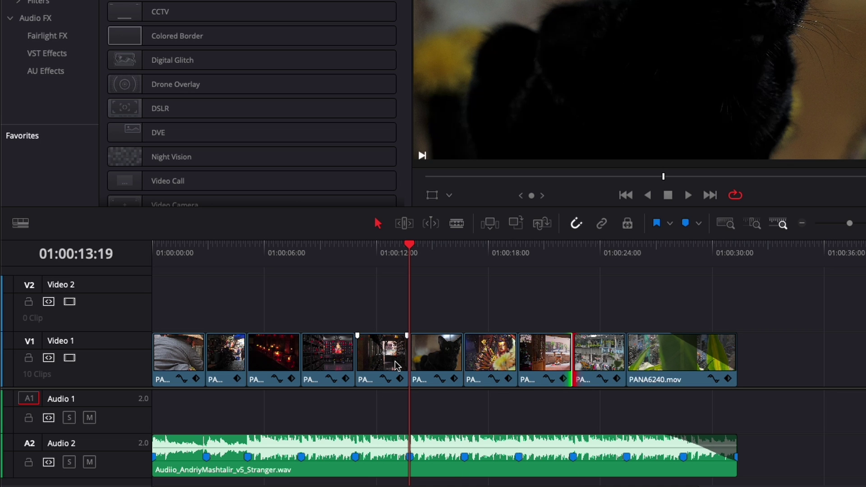
{"action": "key", "text": "Home"}
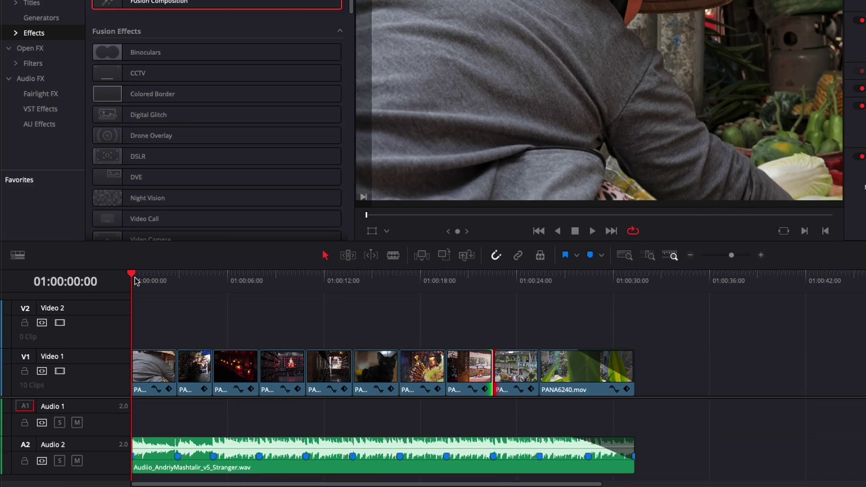
{"action": "key", "text": "space"}
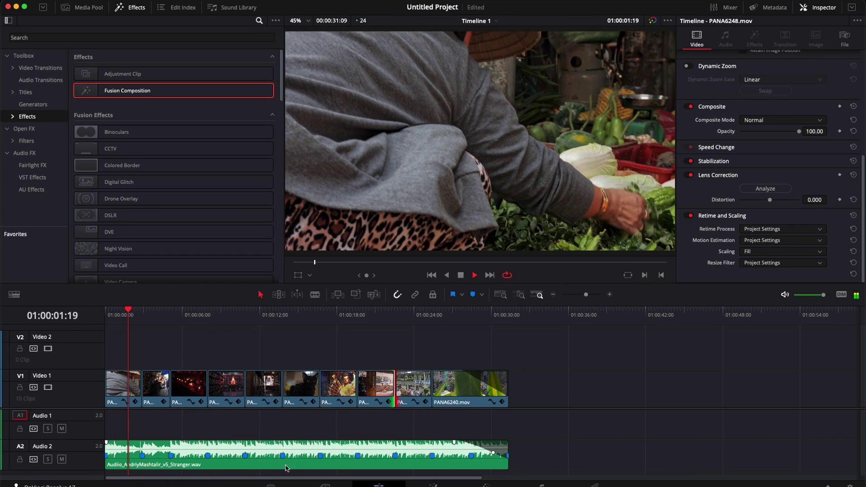